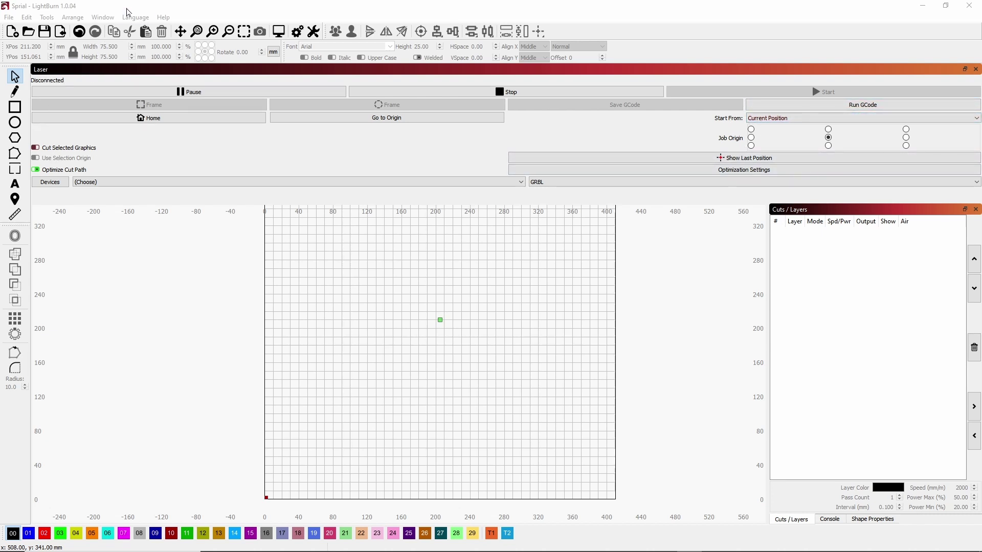
Step: Set the laser job's start-from option to Current Position
click(104, 19)
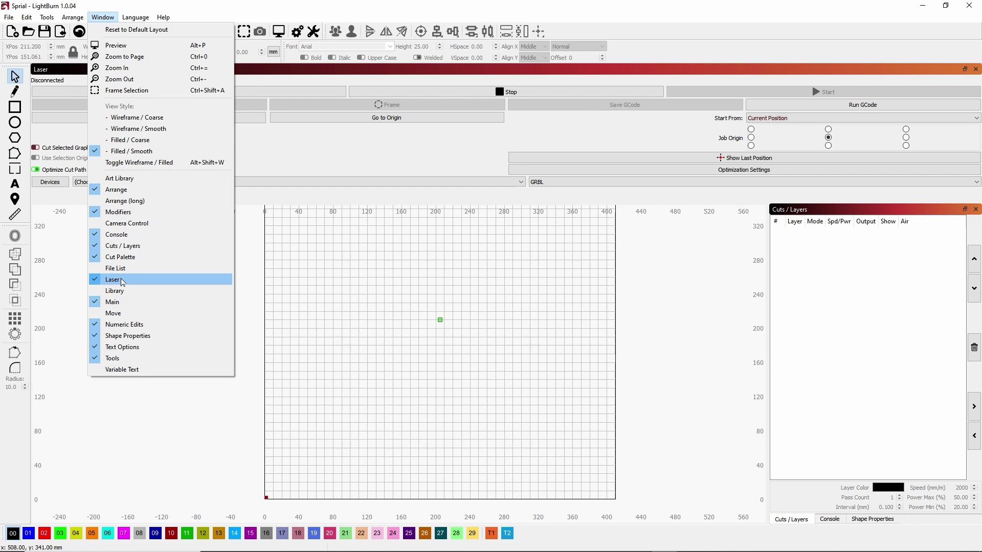
click(115, 414)
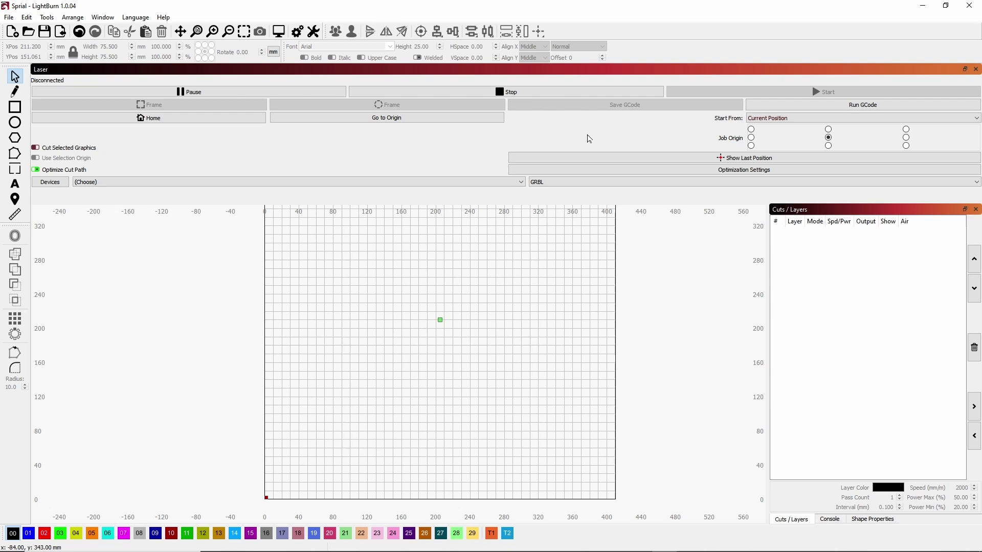
click(818, 124)
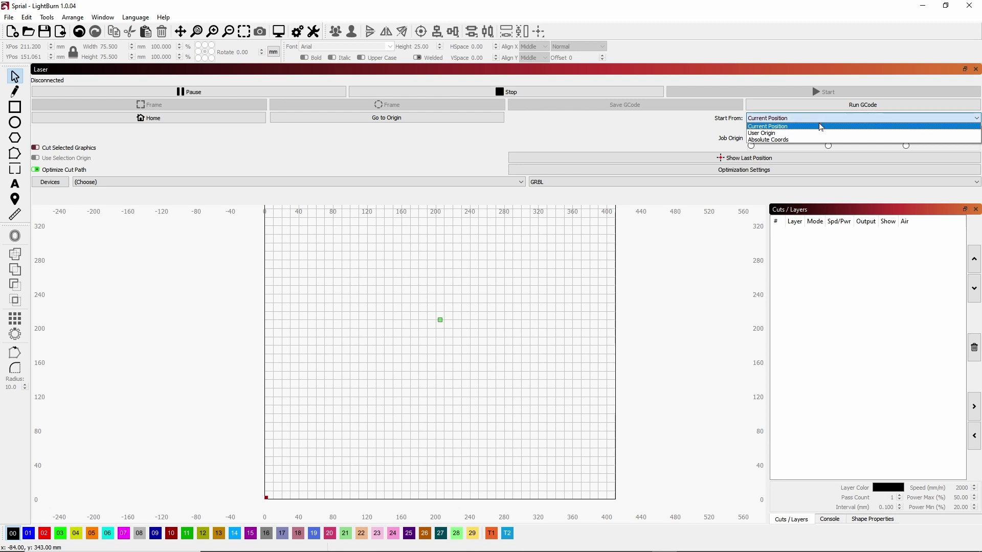
click(821, 127)
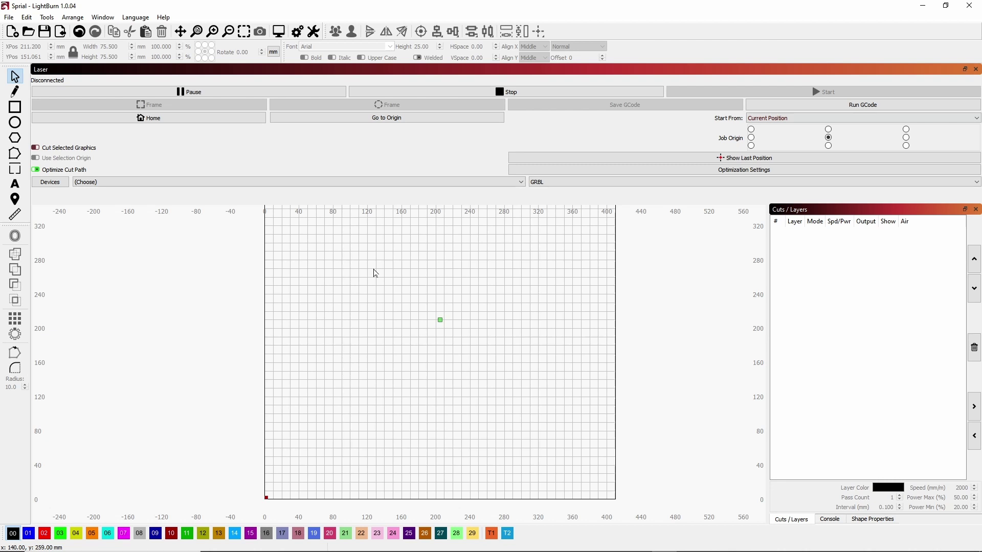
Step: Open the Sprial project and group all of the spiral's shapes into one object
click(8, 18)
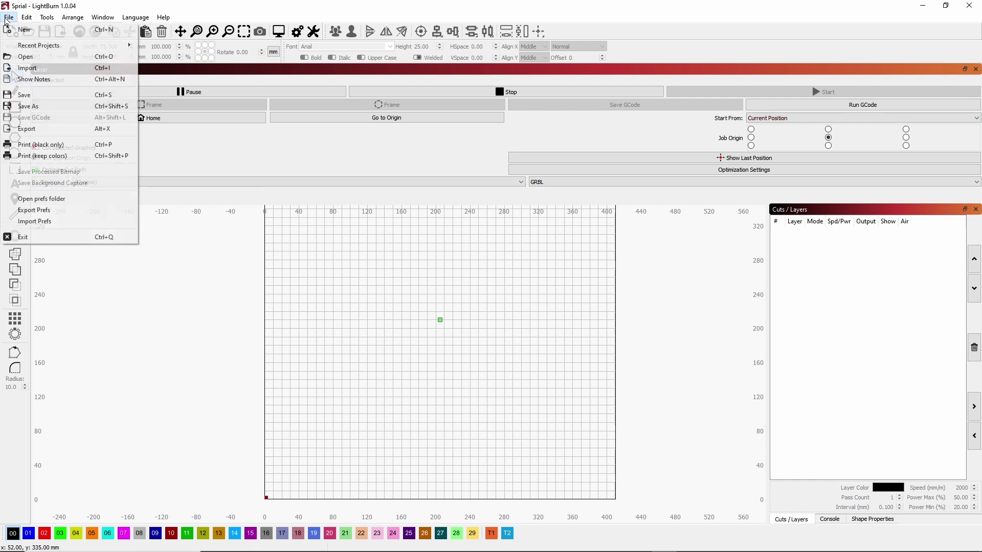
click(14, 57)
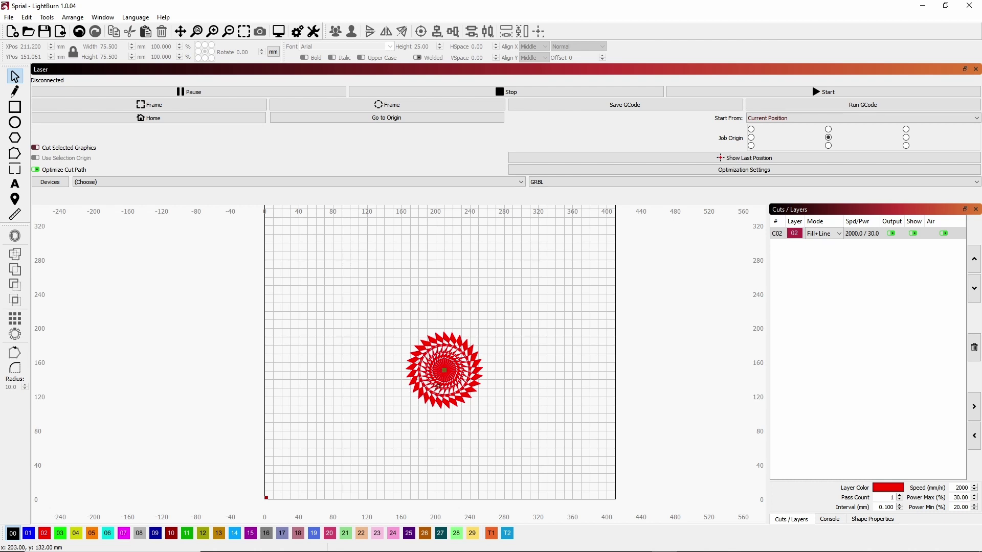
click(439, 384)
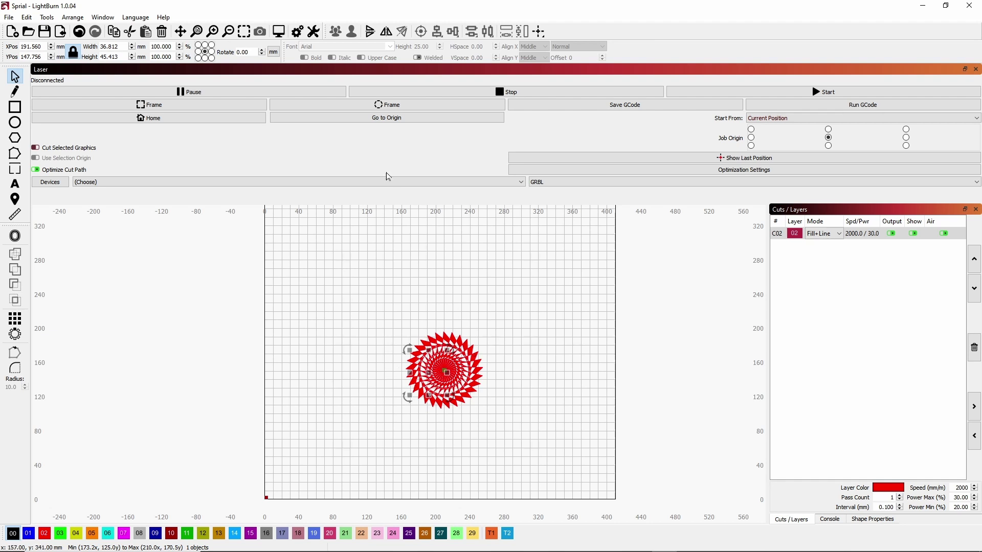
click(25, 20)
mouse_move(54, 21)
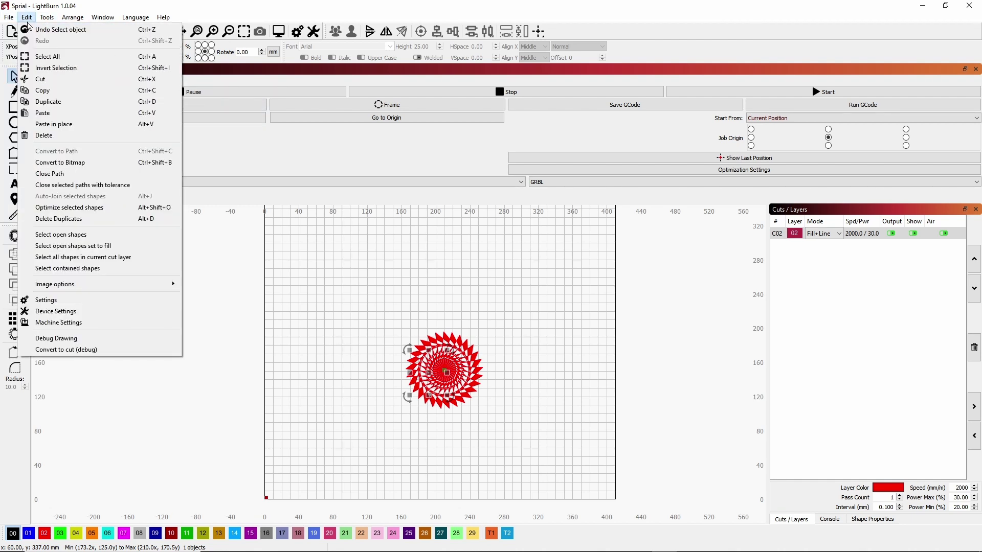
click(47, 56)
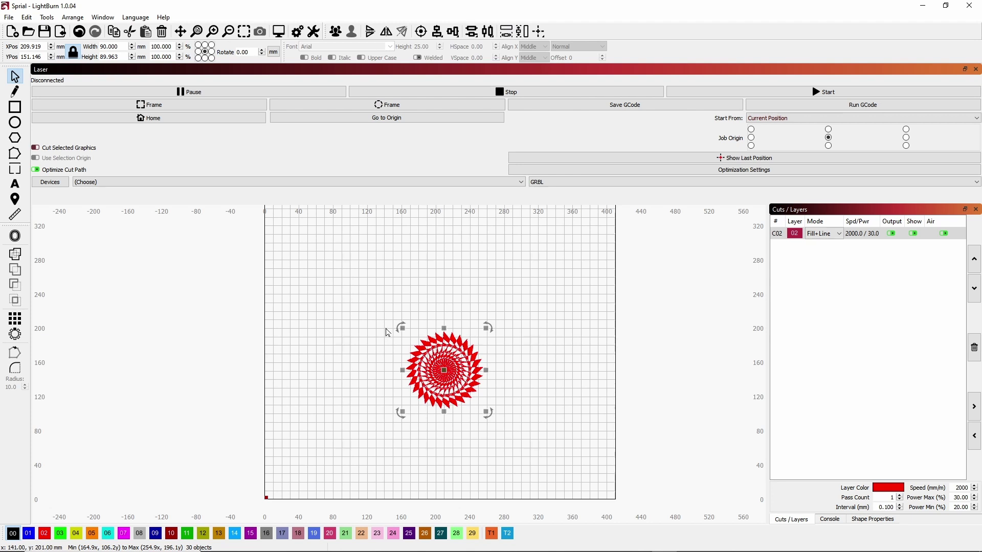
click(75, 19)
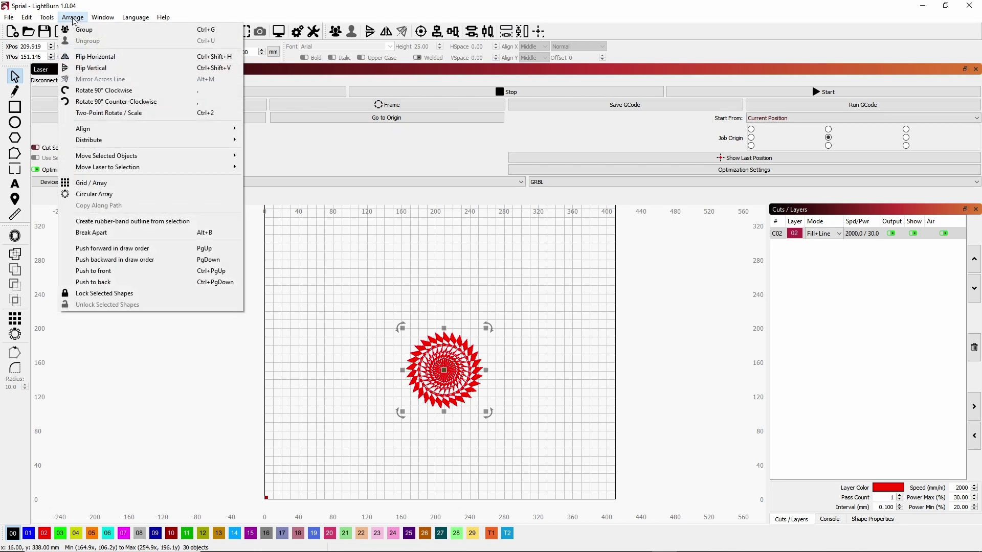
click(96, 30)
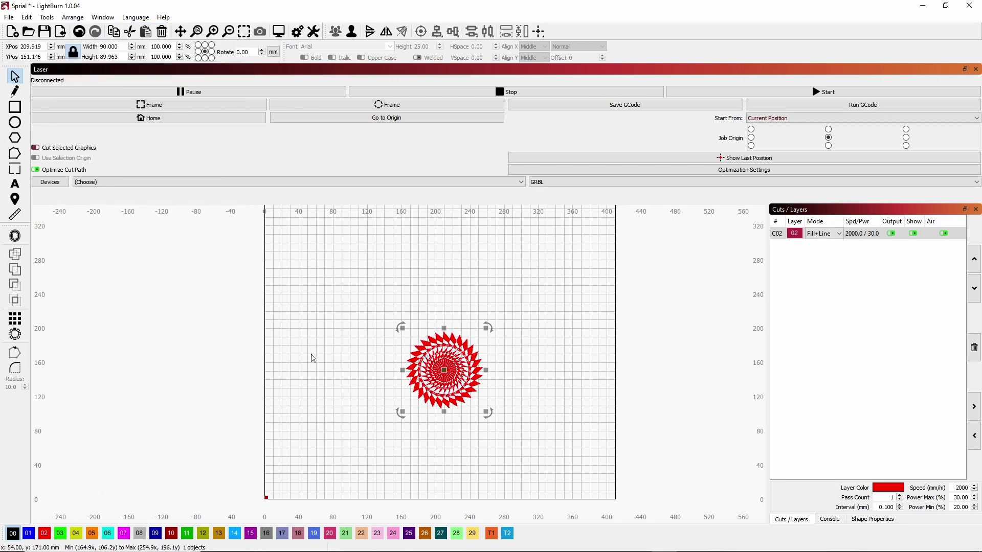
click(327, 357)
Step: Resize the grouped spiral to a width of 74 mm with its proportions locked
click(435, 367)
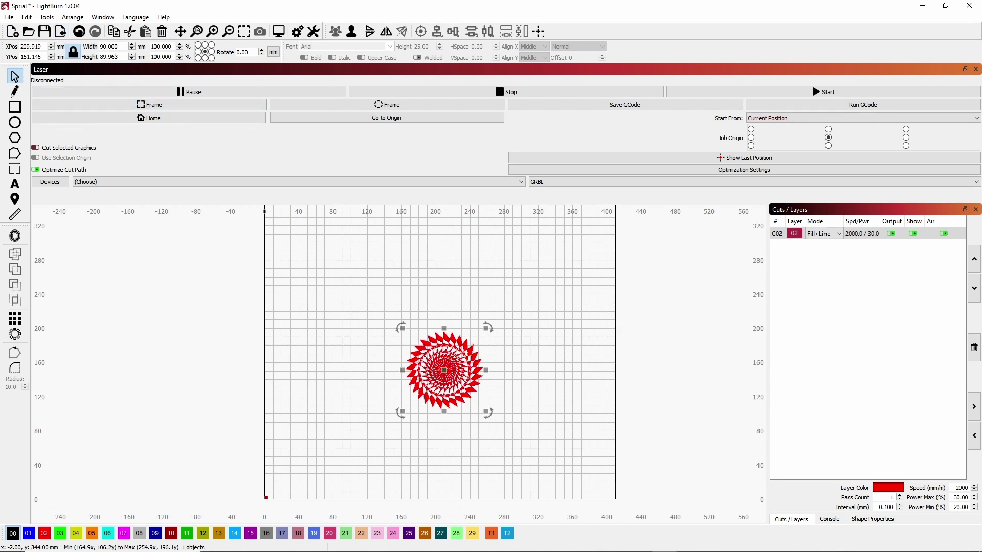
key(ctrl+a)
text(74)
key(Return)
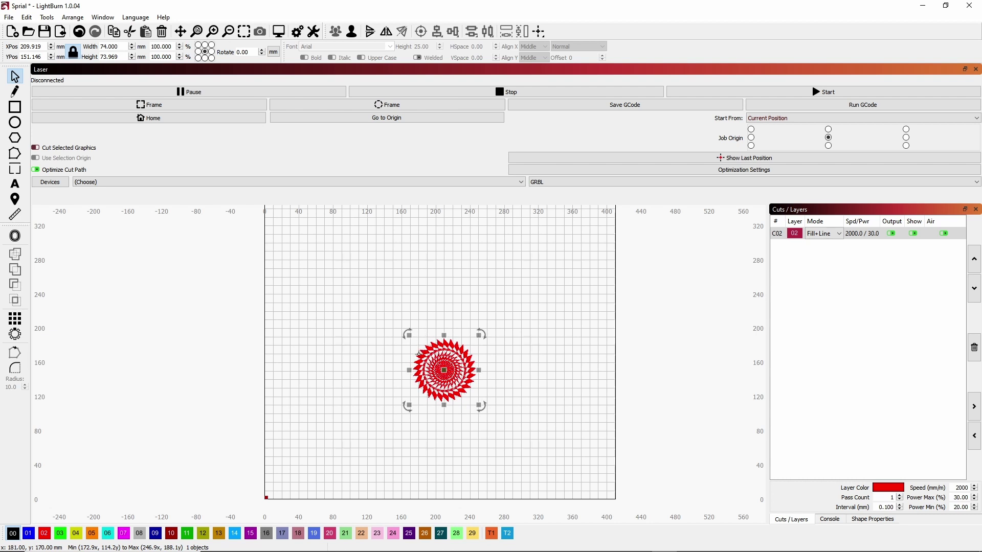
click(379, 378)
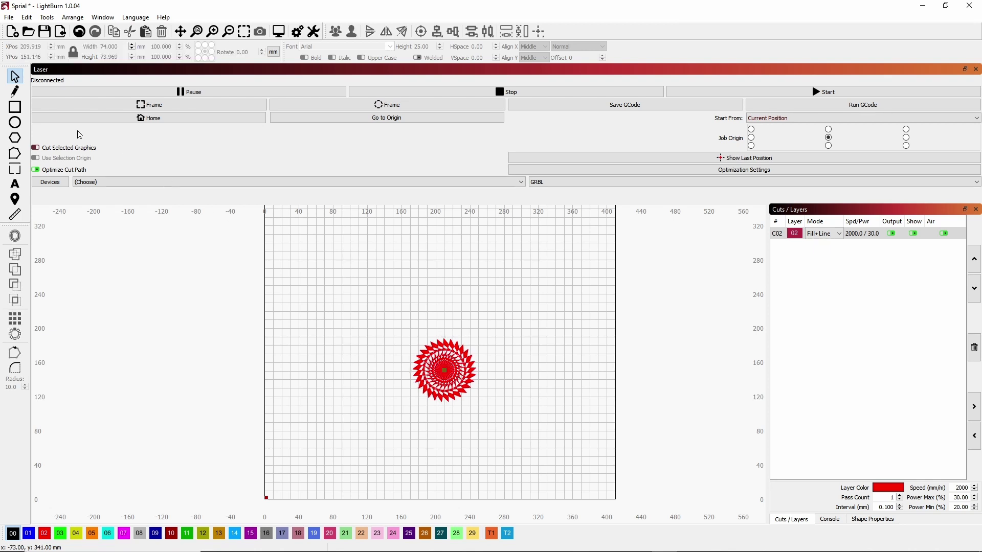
Step: Draw a circle about 134 mm in diameter on layer 00 and move it roughly around the spiral
click(14, 124)
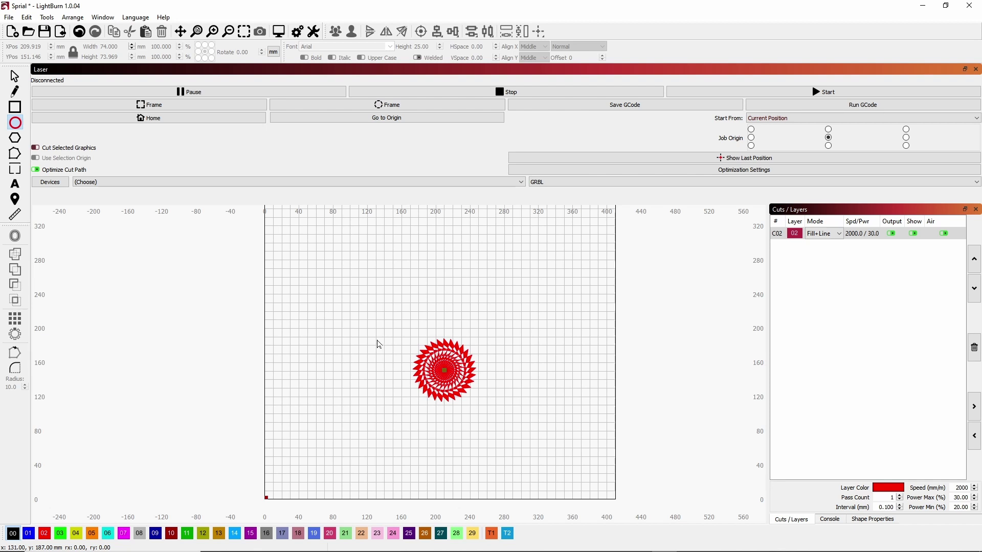
drag(374, 337, 490, 382)
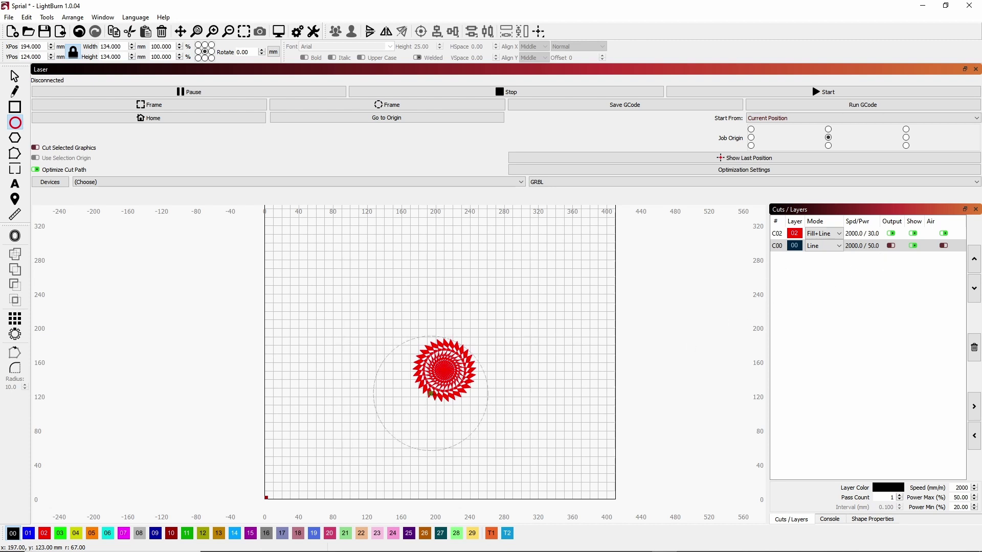
click(14, 76)
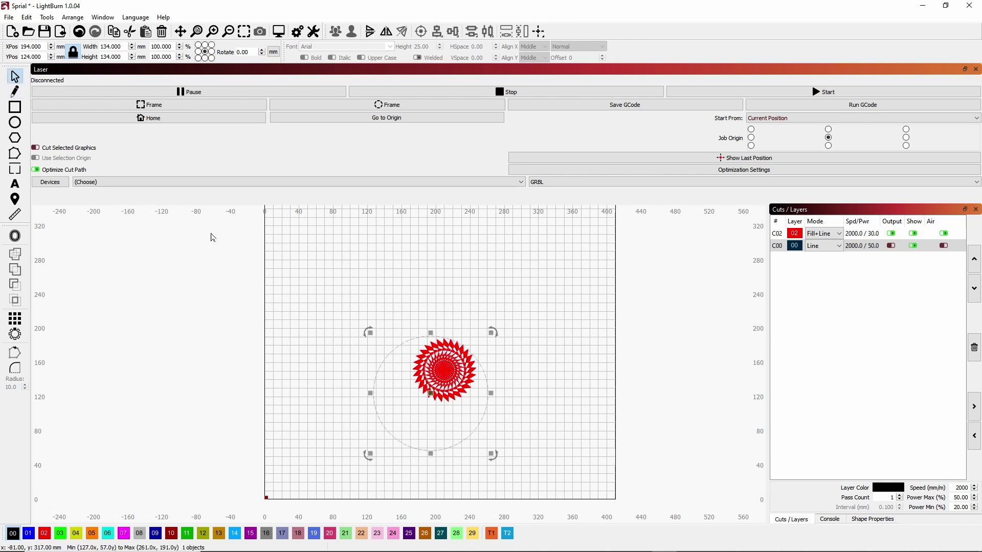
drag(431, 395, 444, 376)
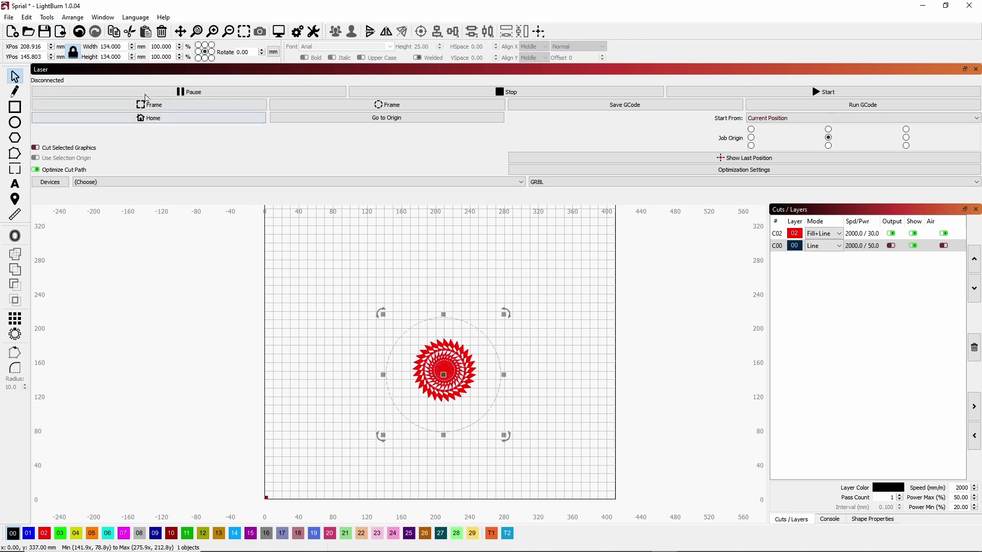
Step: Set the circle's width to 75.5 mm, keeping its proportions locked
drag(121, 46, 100, 47)
text(75.5)
key(Return)
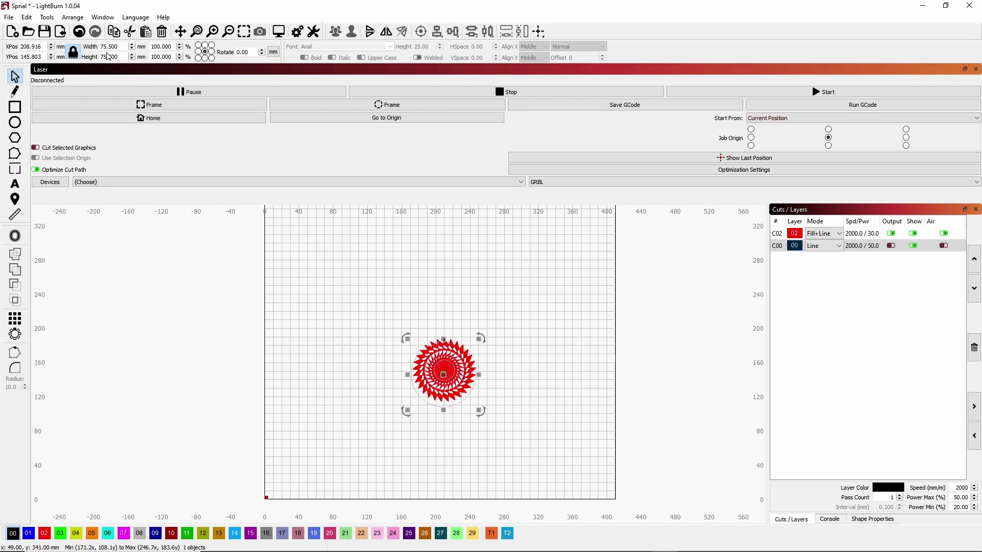
Step: Centre the spiral on the circle by aligning both objects with Align V-Center and Align H-Center
click(244, 31)
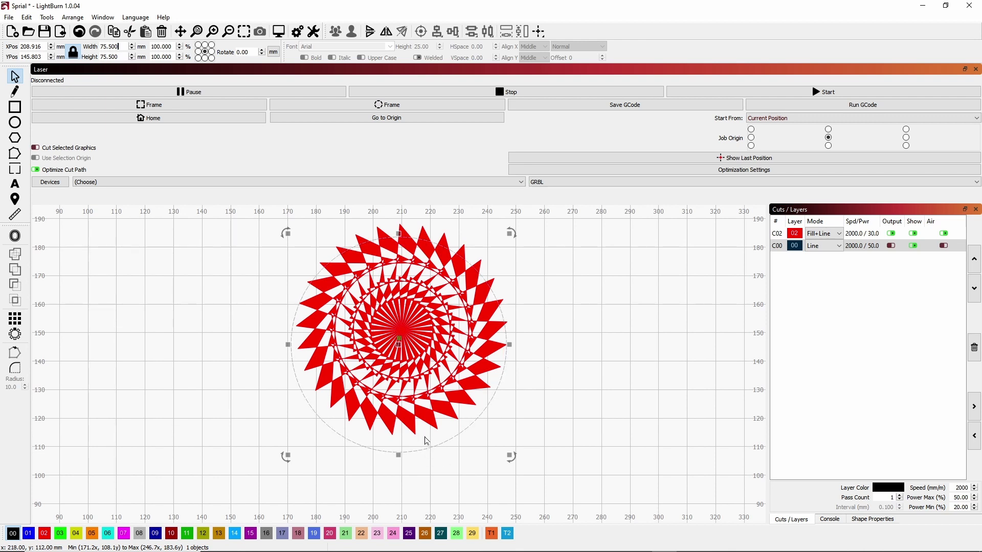
click(623, 313)
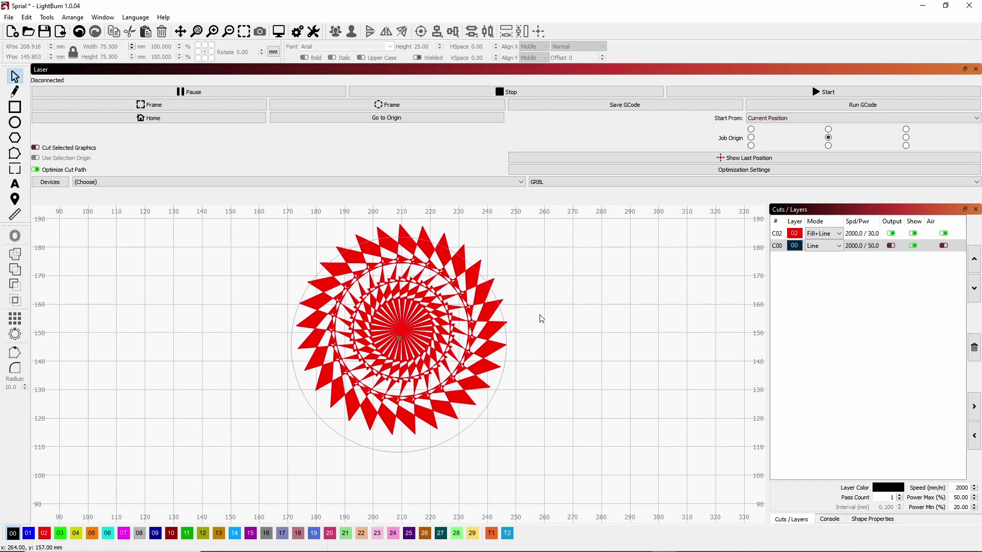
click(390, 342)
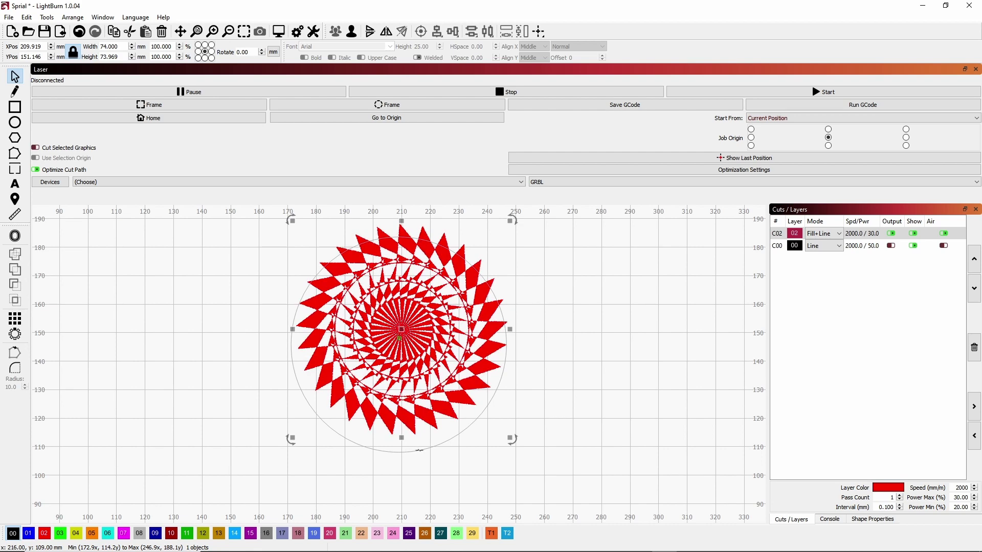
shift+click(421, 451)
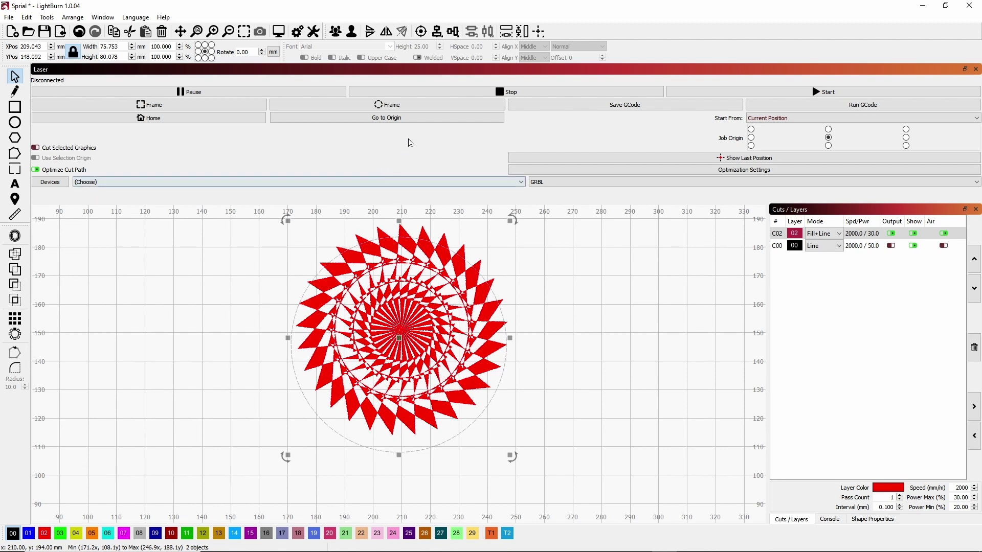
click(437, 35)
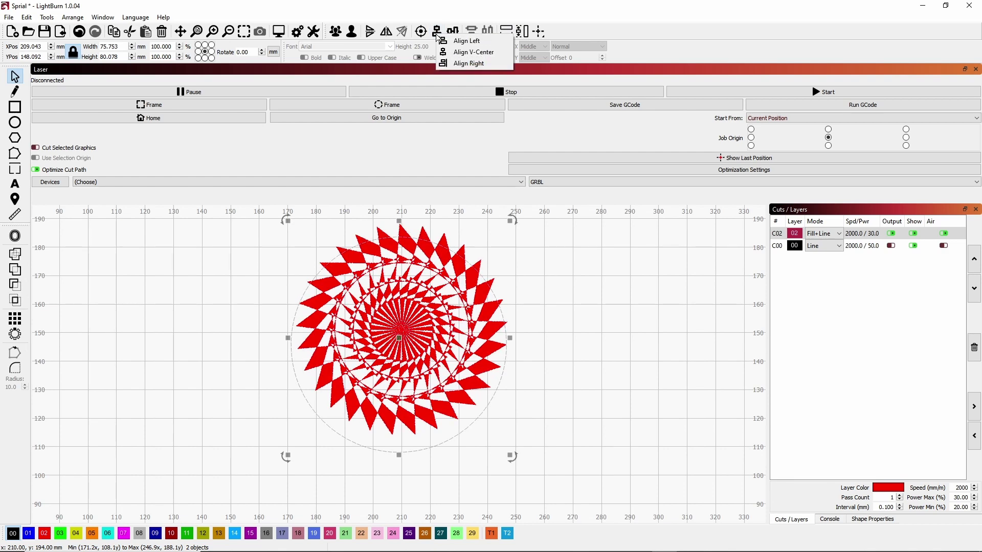
click(471, 53)
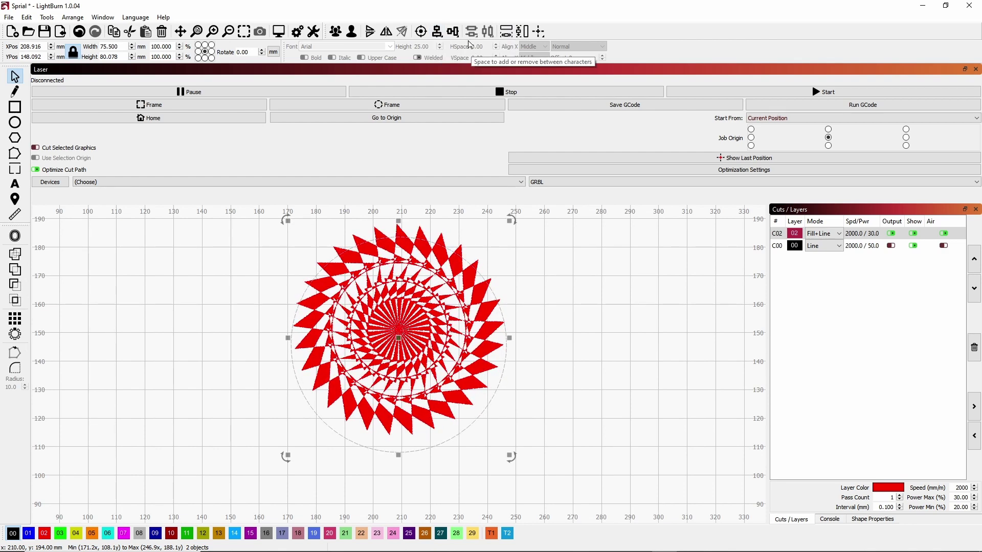
click(453, 32)
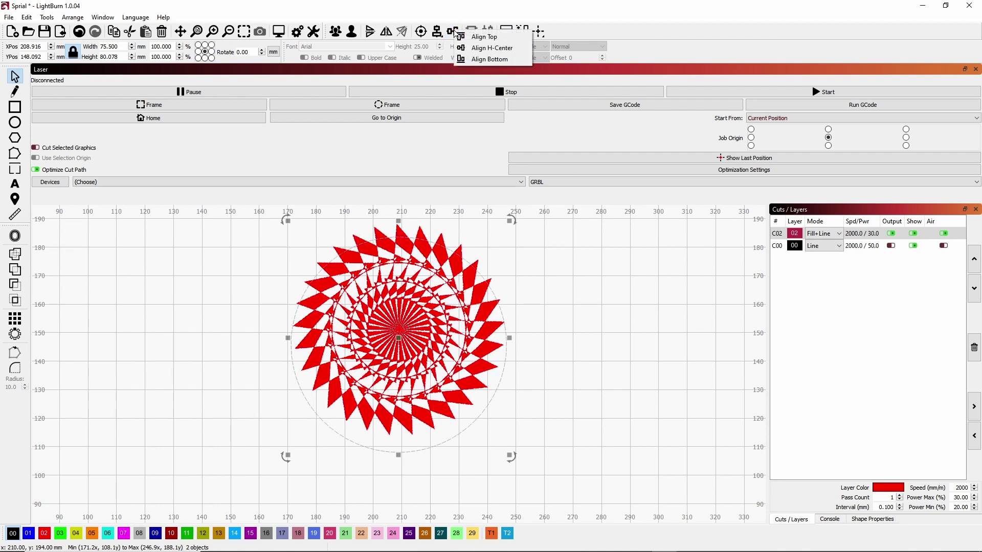
click(489, 50)
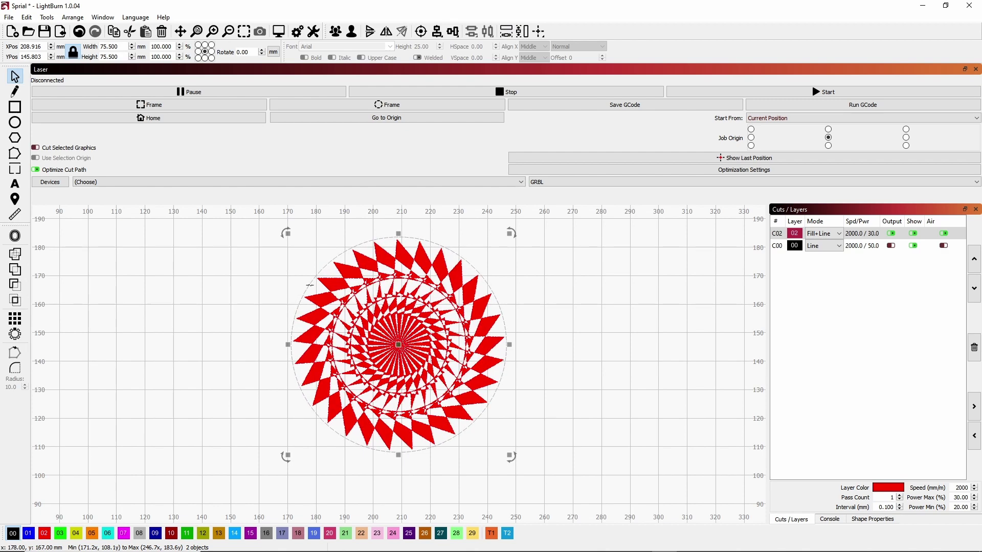
click(259, 342)
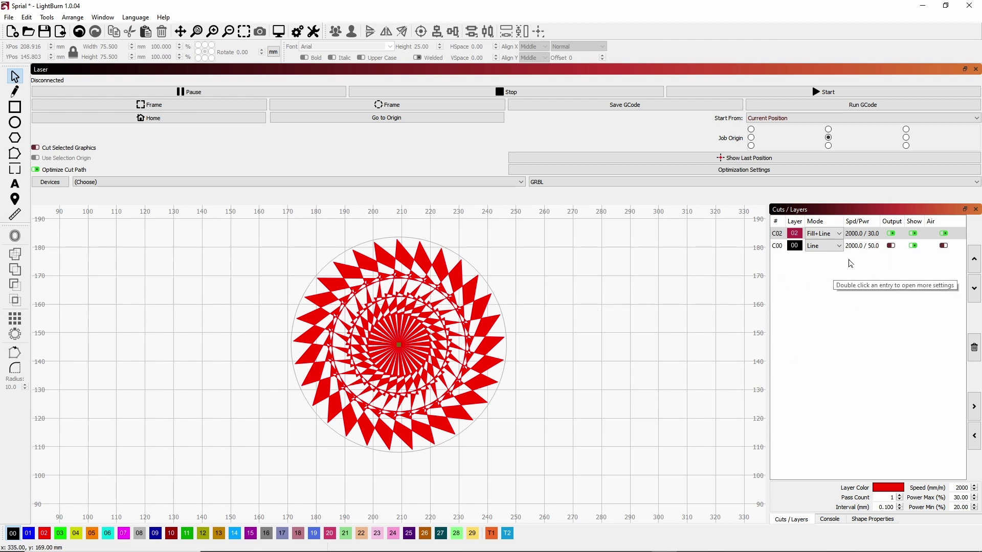
Step: Enable output for the circle's layer 00, disable it for the spiral's layer 02, and preview the job
click(892, 247)
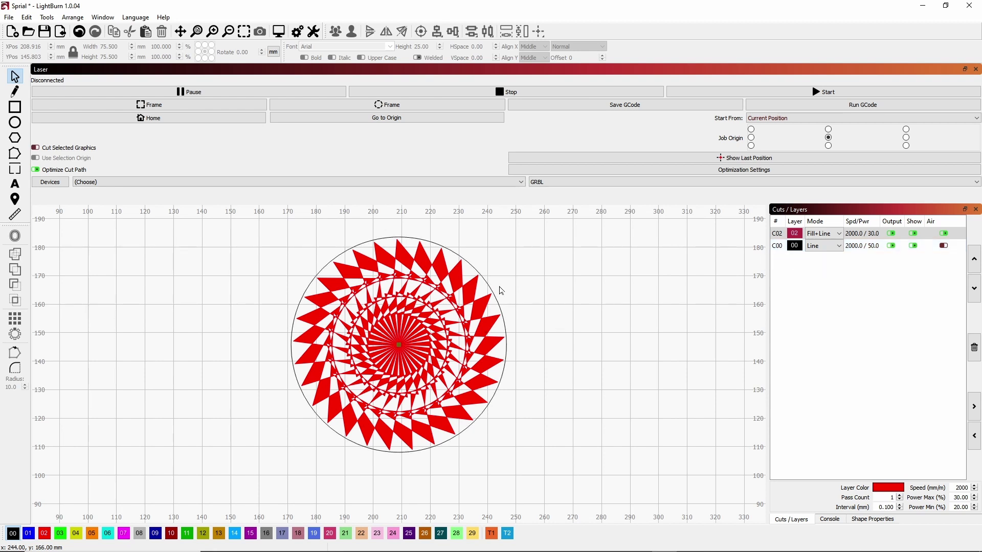
click(891, 234)
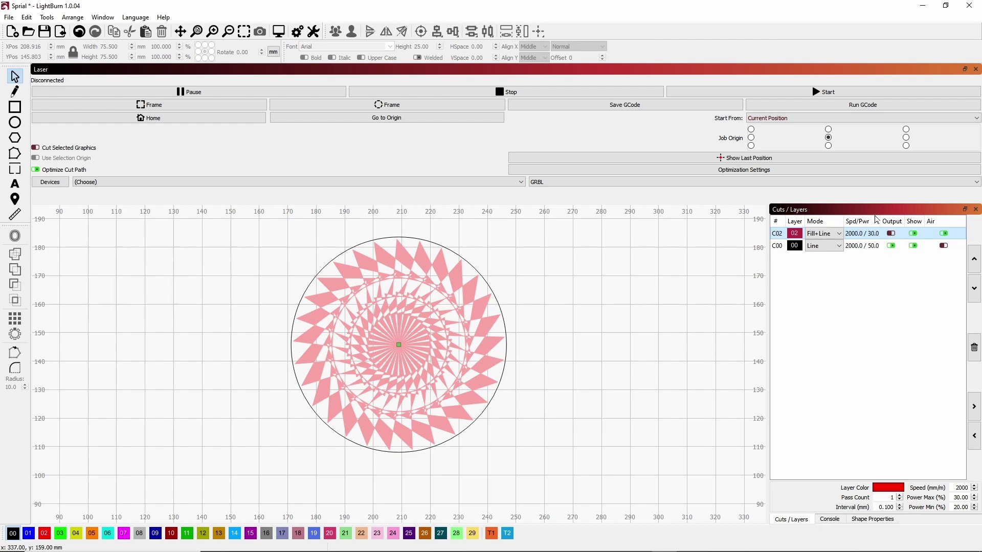
click(278, 32)
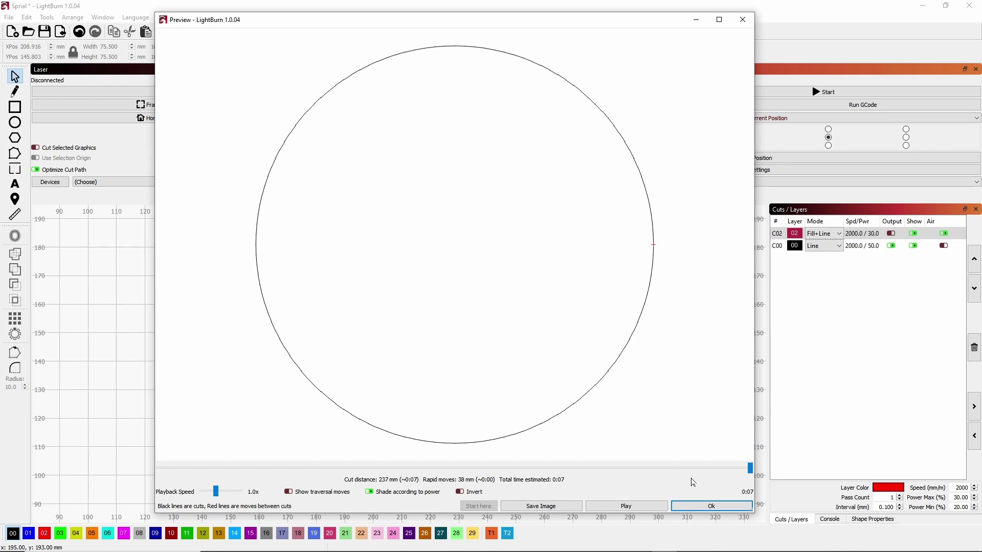
click(697, 505)
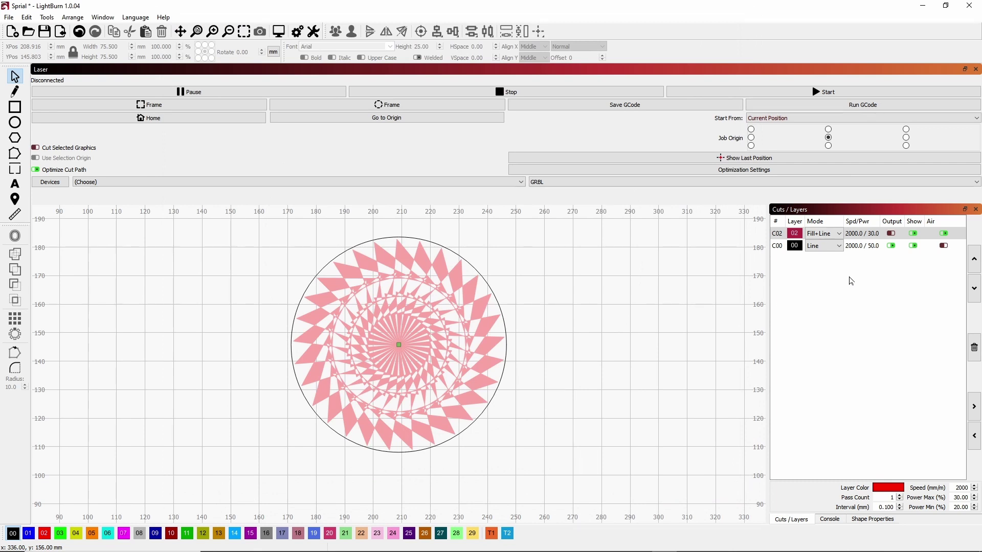
Step: Disable output for the circle's layer 00, enable it for the spiral's layer 02, and preview the engraving
click(891, 246)
click(891, 234)
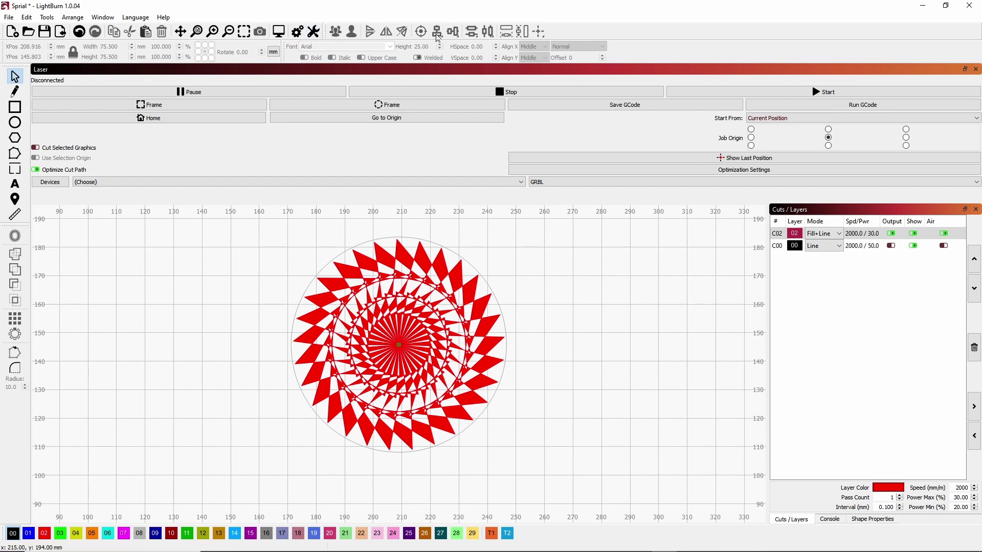
click(277, 35)
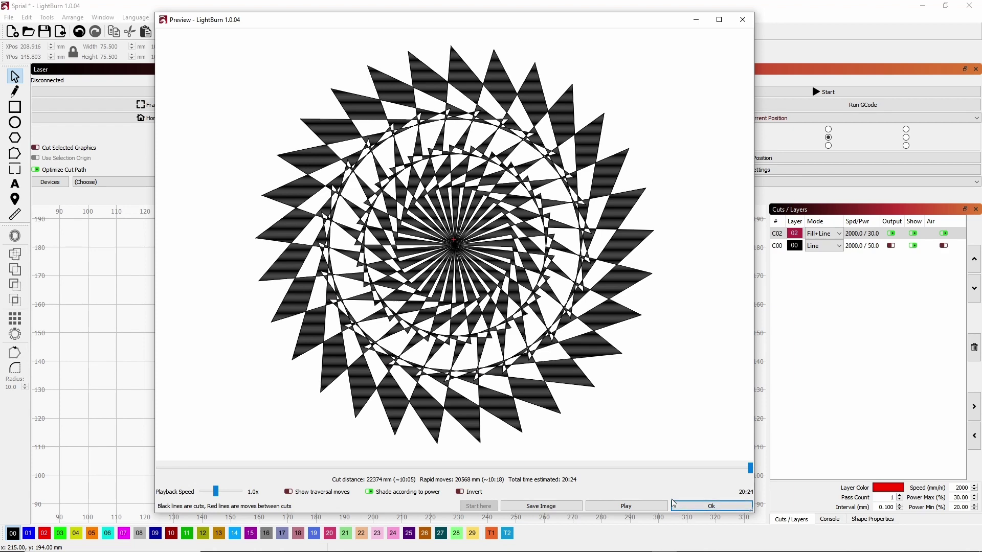
click(704, 505)
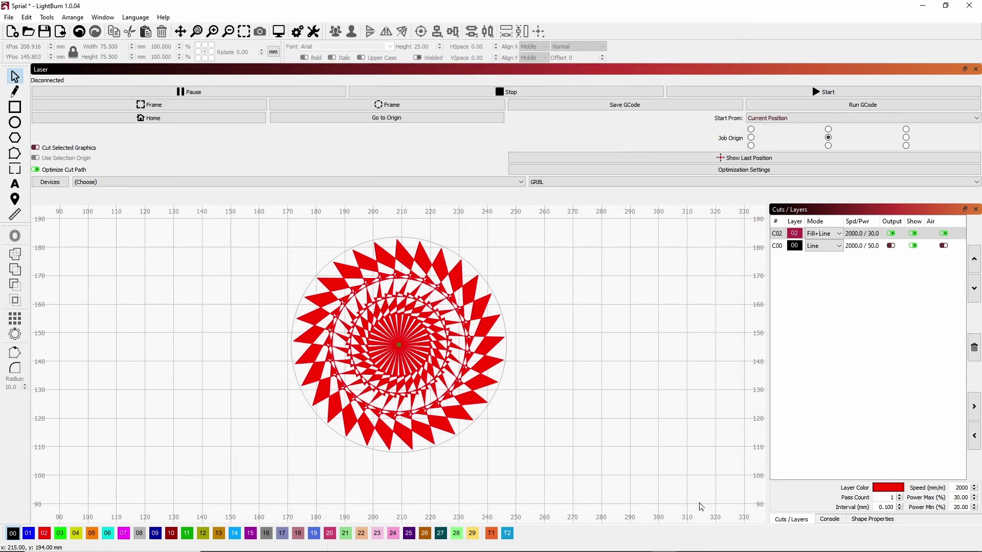